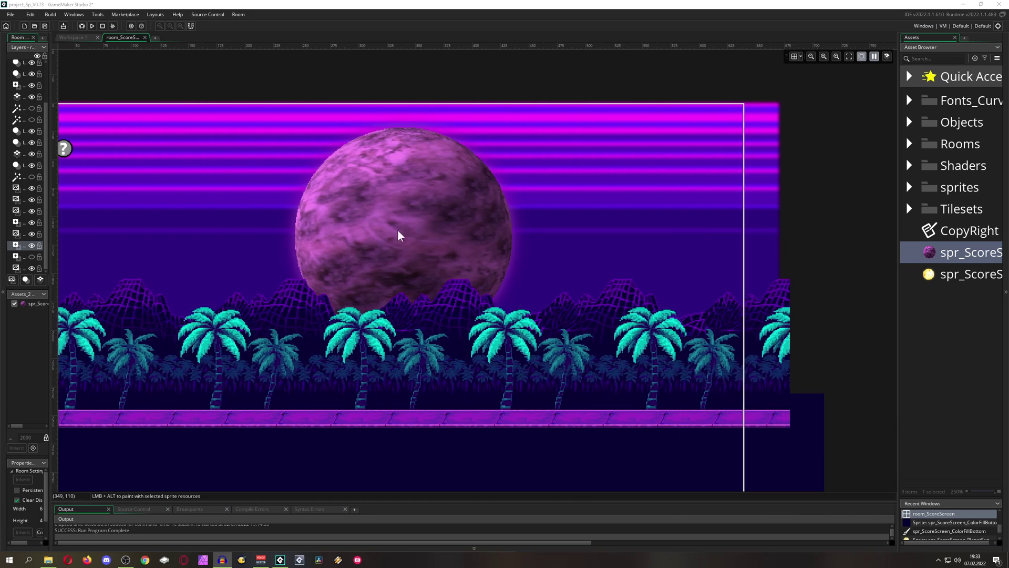
Hide the Assets_2 layer that holds the textured pink planet.
click(31, 245)
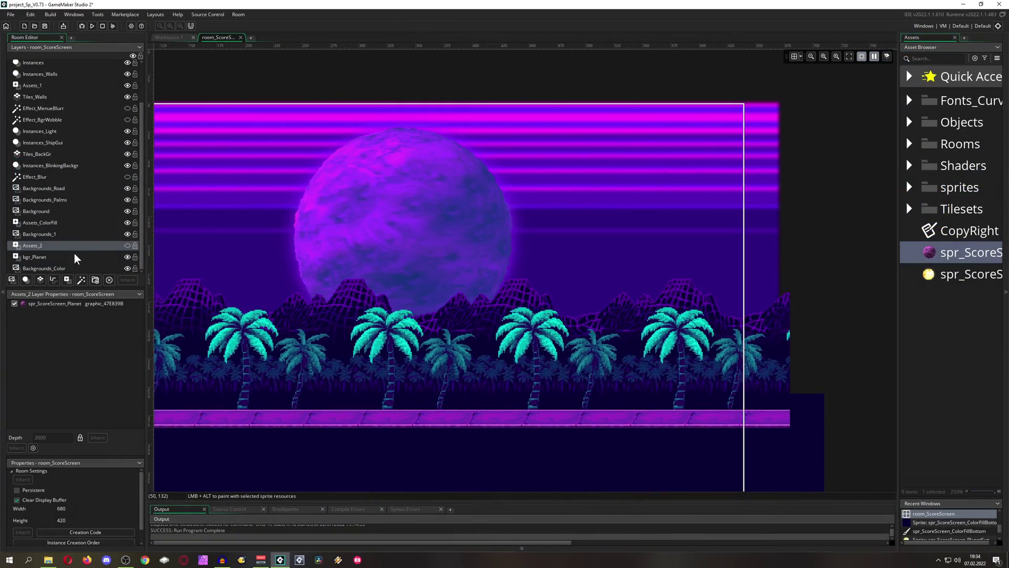
Show the Assets_2 layer, hide bgr_Planet, and select the planet sprite in the room.
click(50, 257)
click(127, 246)
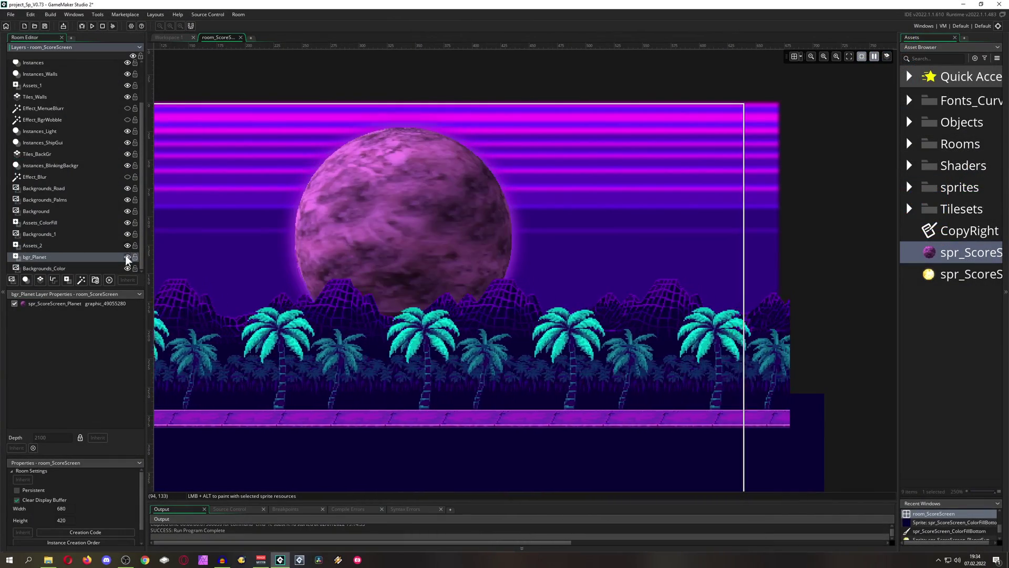
click(127, 258)
click(99, 245)
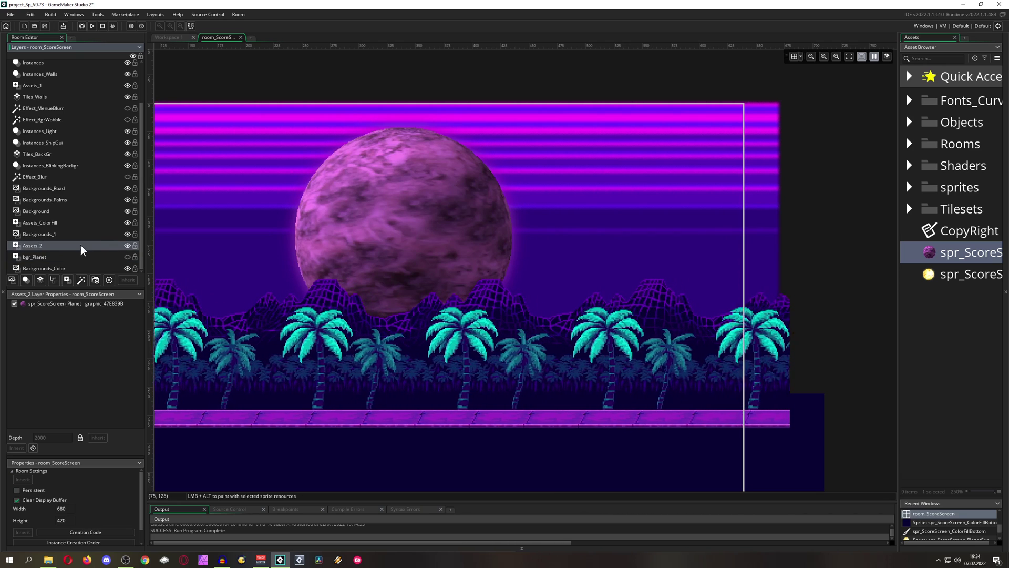
click(393, 229)
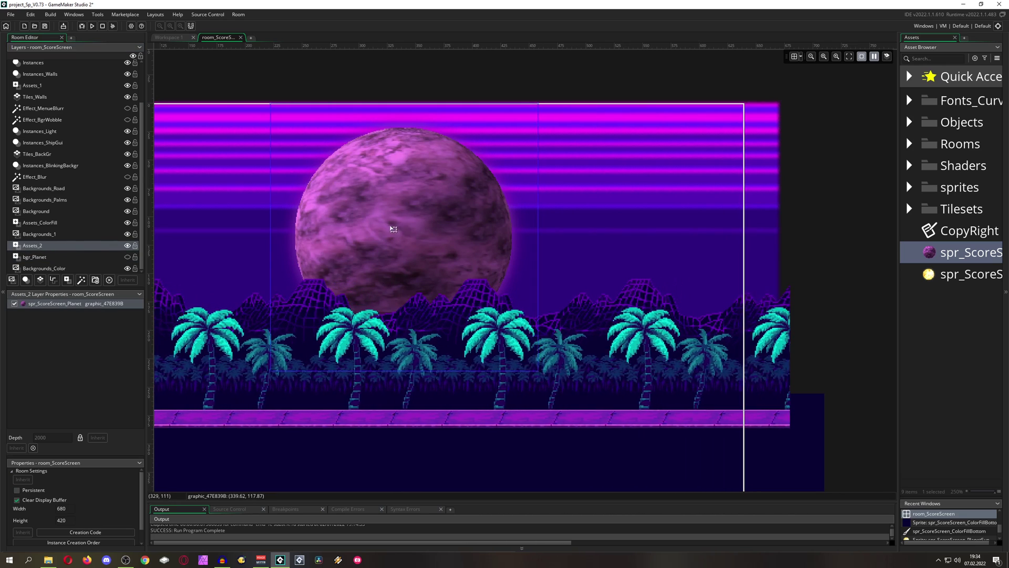
Inspect spr_ScoreScreen_Planet in its sprite editor, then close it.
double_click(938, 250)
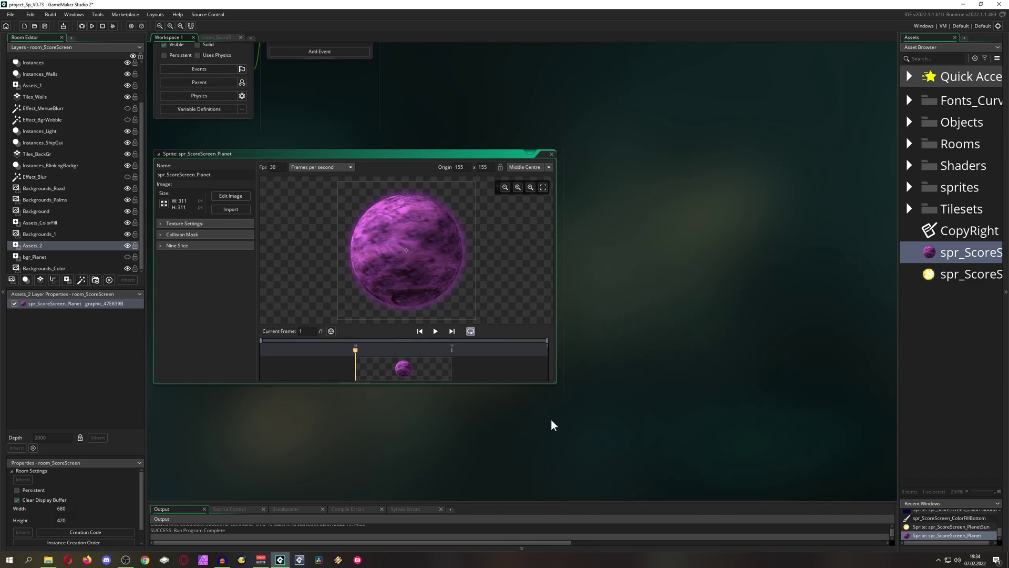
drag(557, 383, 653, 433)
scroll(402, 256, up, 3)
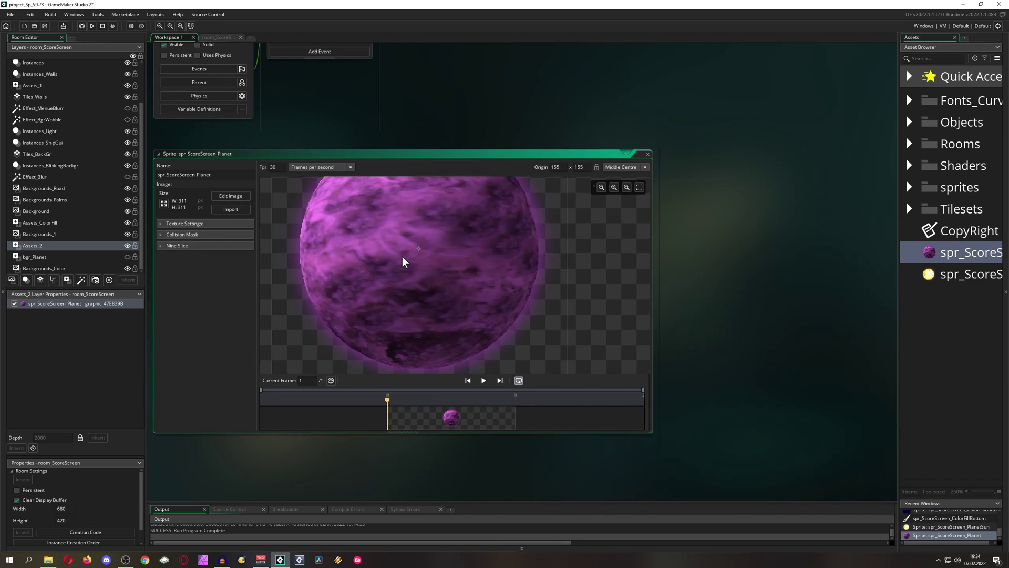
scroll(409, 269, down, 2)
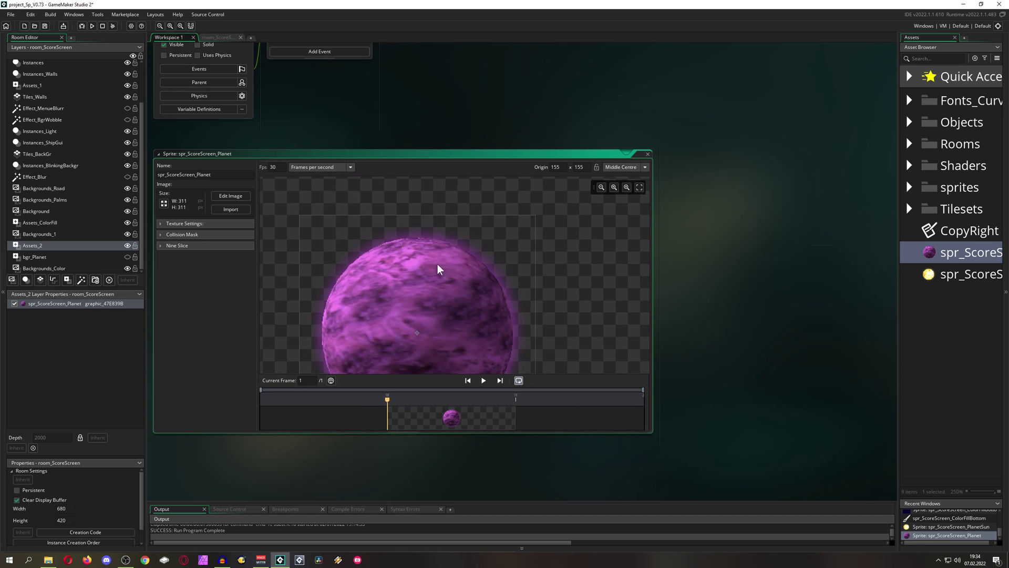
scroll(397, 243, up, 5)
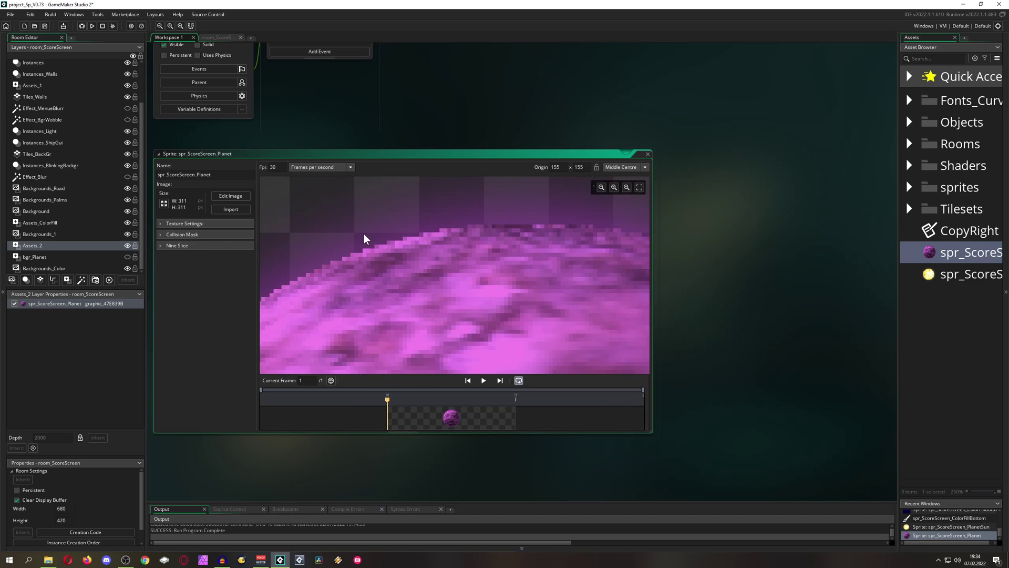
scroll(413, 240, down, 5)
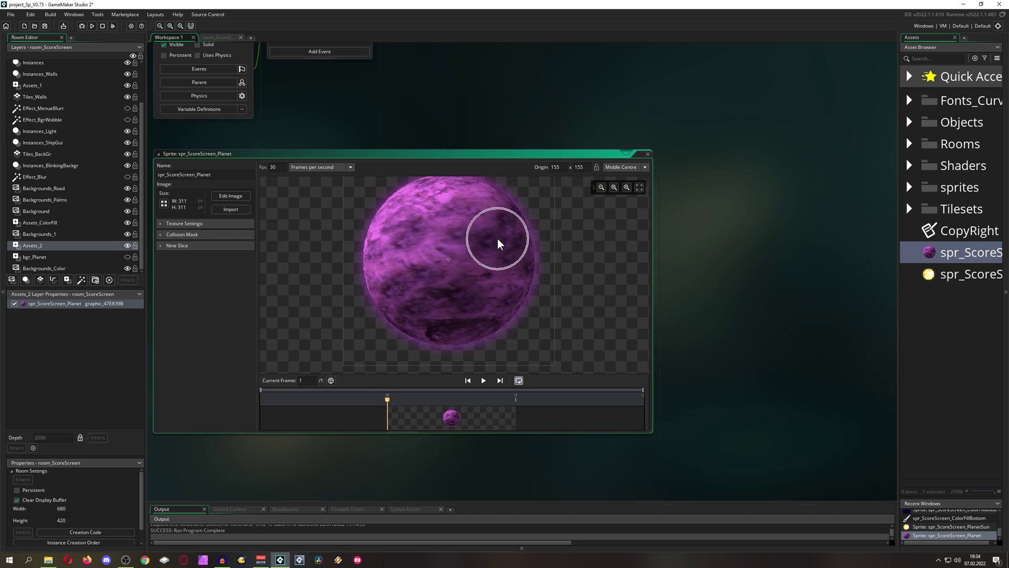
click(649, 154)
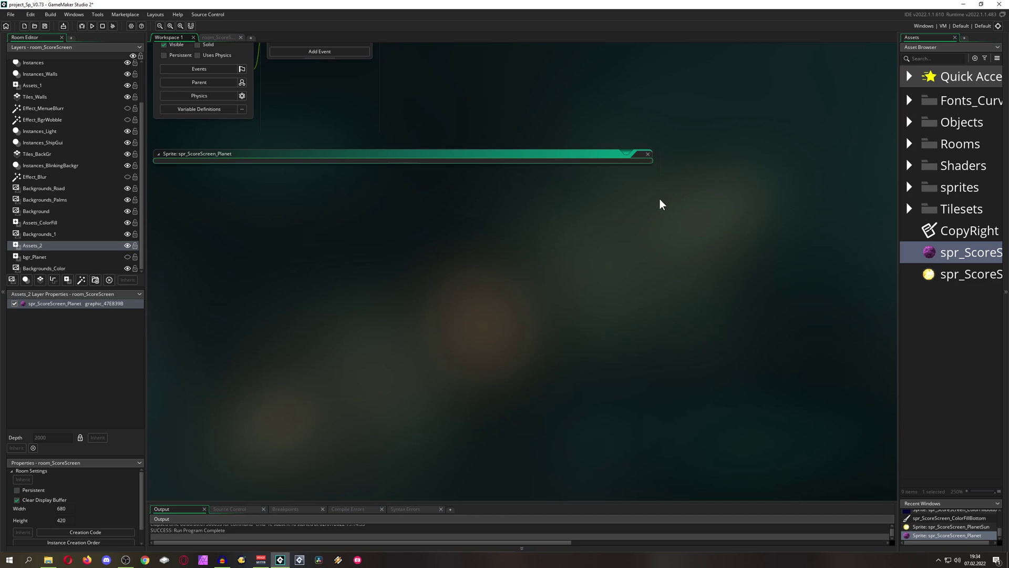
Return to room_ScoreScreen and float the Inspector panel over the room.
click(219, 38)
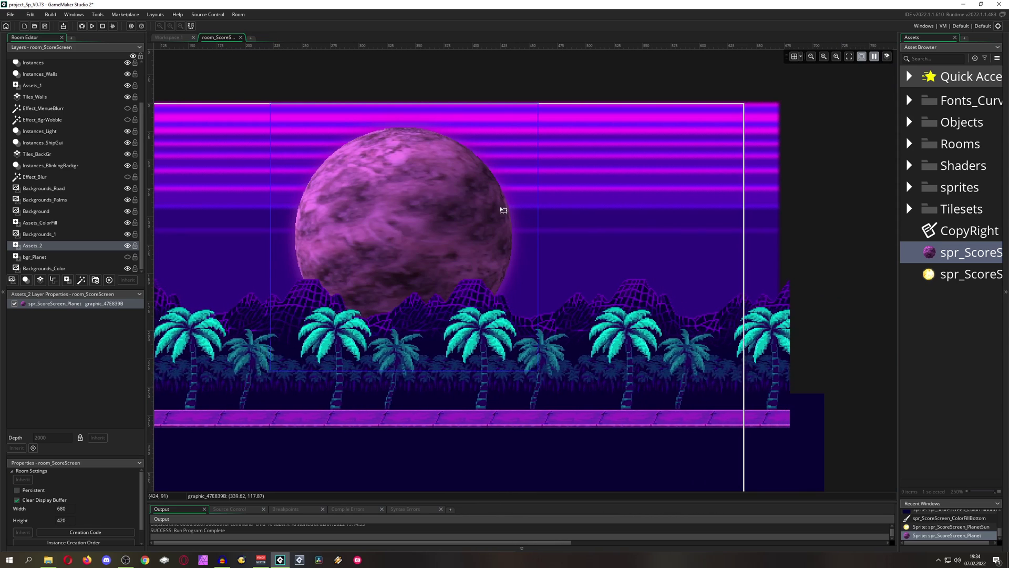
click(78, 15)
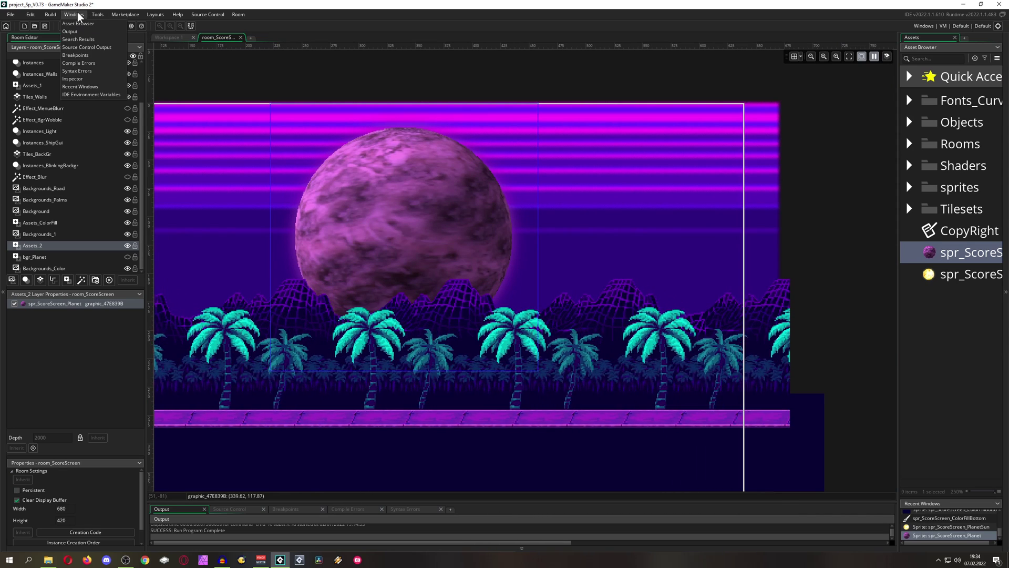
click(86, 78)
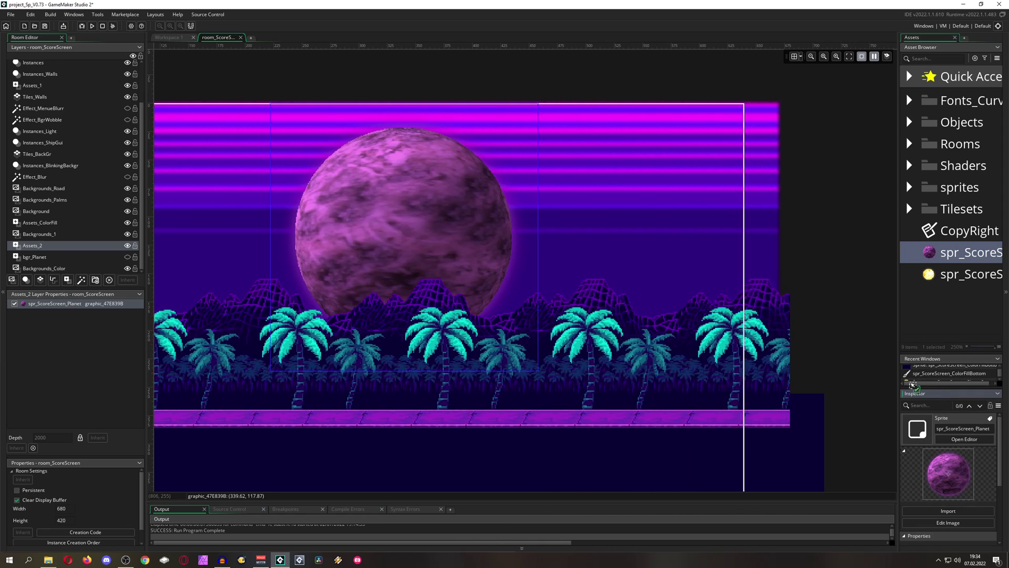
drag(912, 388, 607, 253)
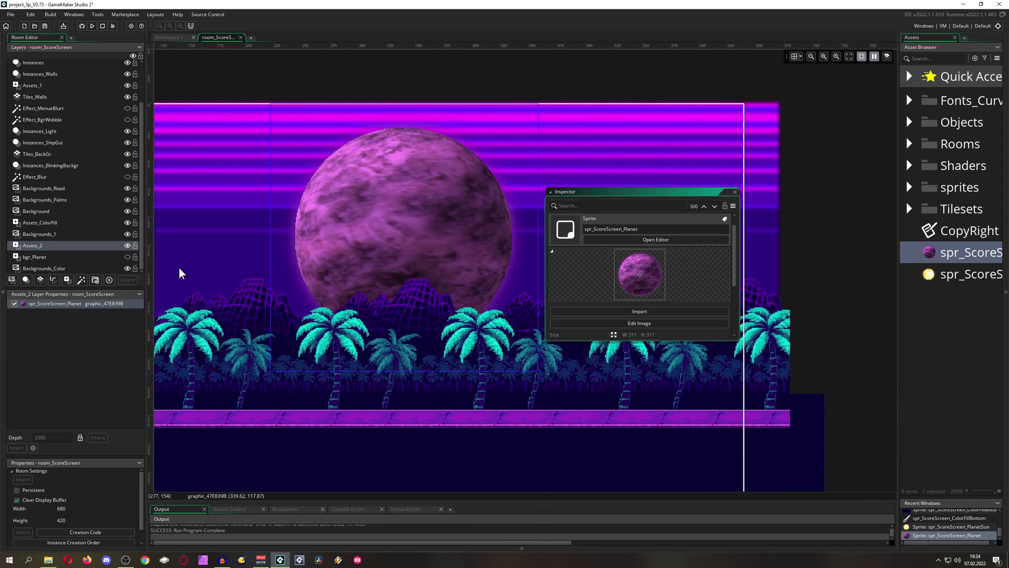
Set the Assets_2 layer's effect type to Underwater.
click(36, 245)
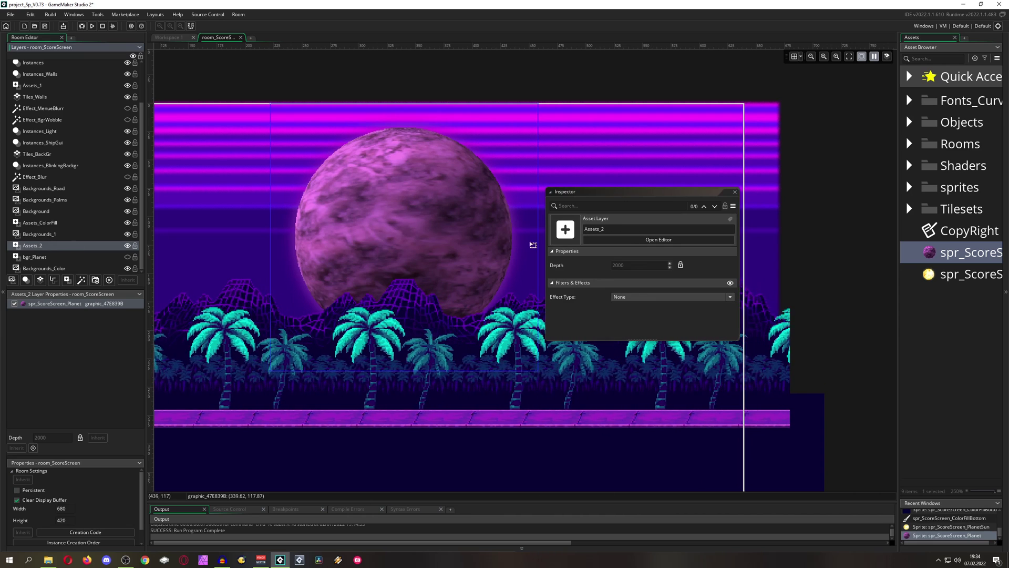
click(629, 298)
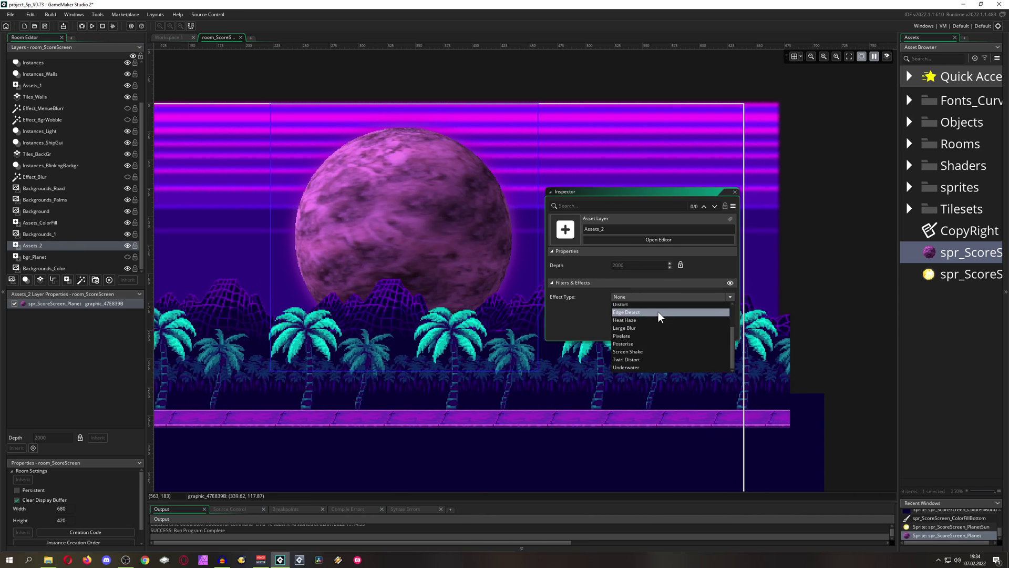
click(641, 367)
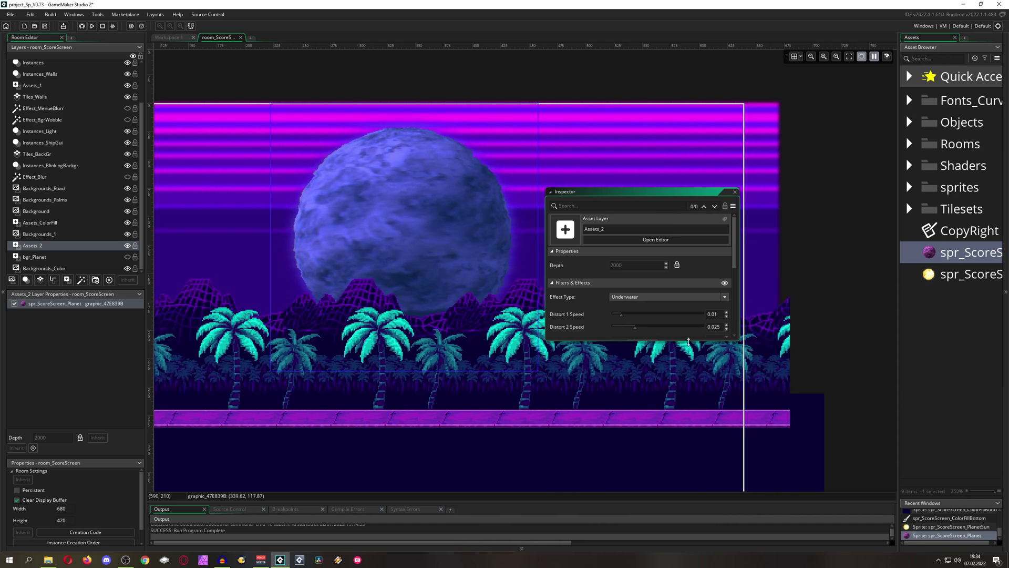
Lower Underwater Distort 2 Amount from 6 to 2 and Distort 1 Amount from 3 to 2.
drag(689, 342, 682, 413)
drag(666, 184, 715, 131)
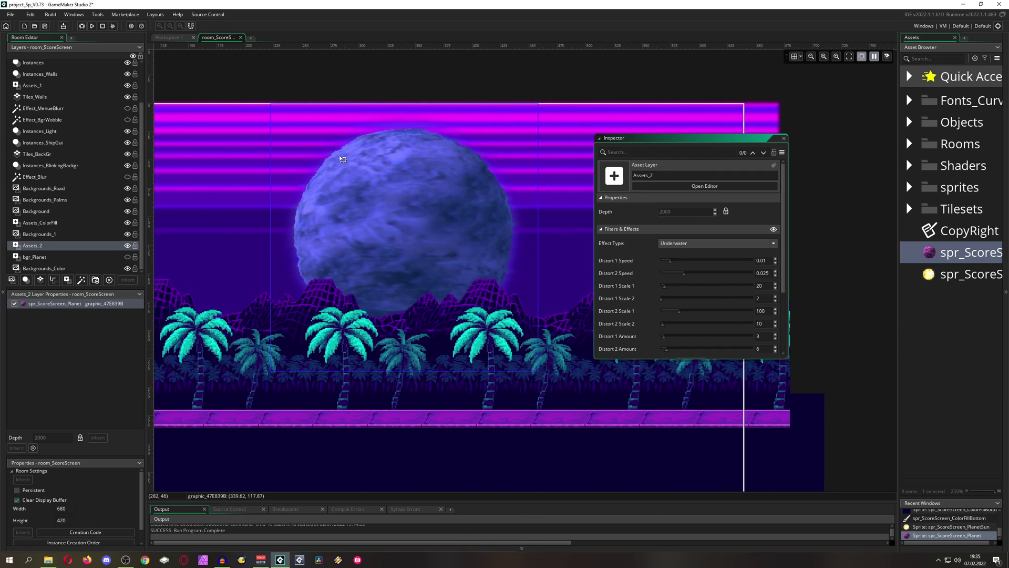
scroll(698, 258, down, 3)
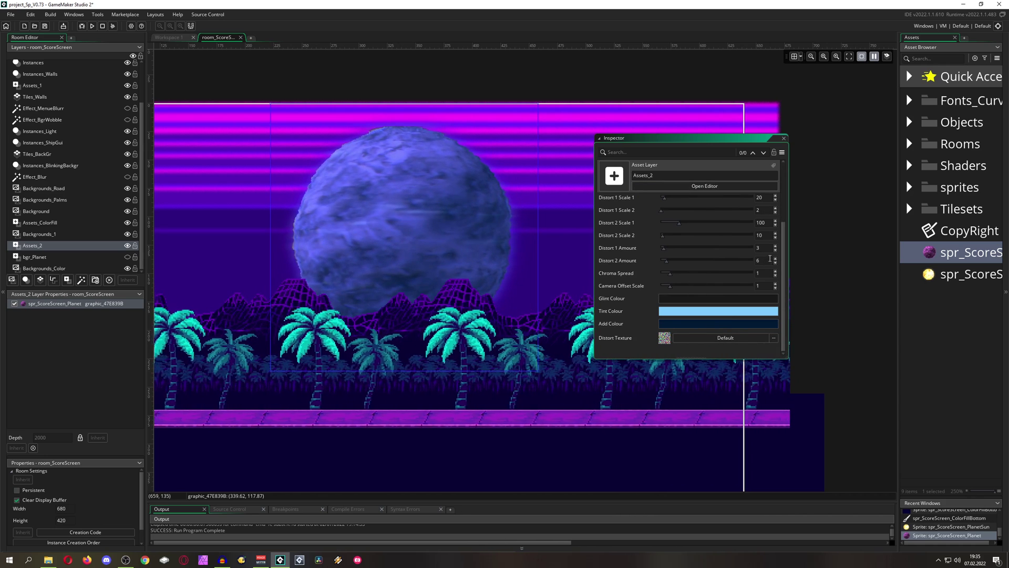
click(776, 263)
click(775, 263)
click(776, 263)
click(776, 262)
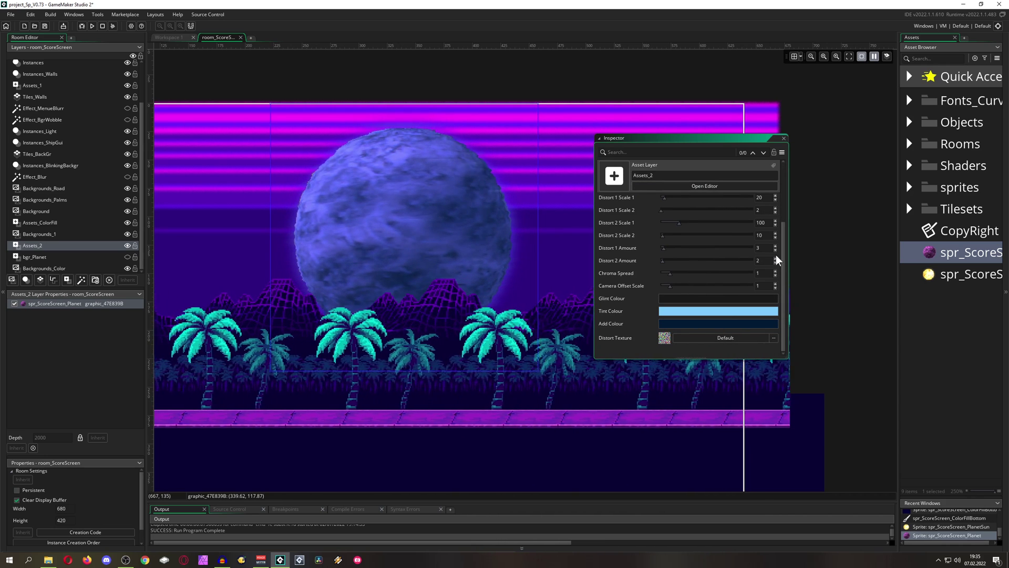
click(776, 251)
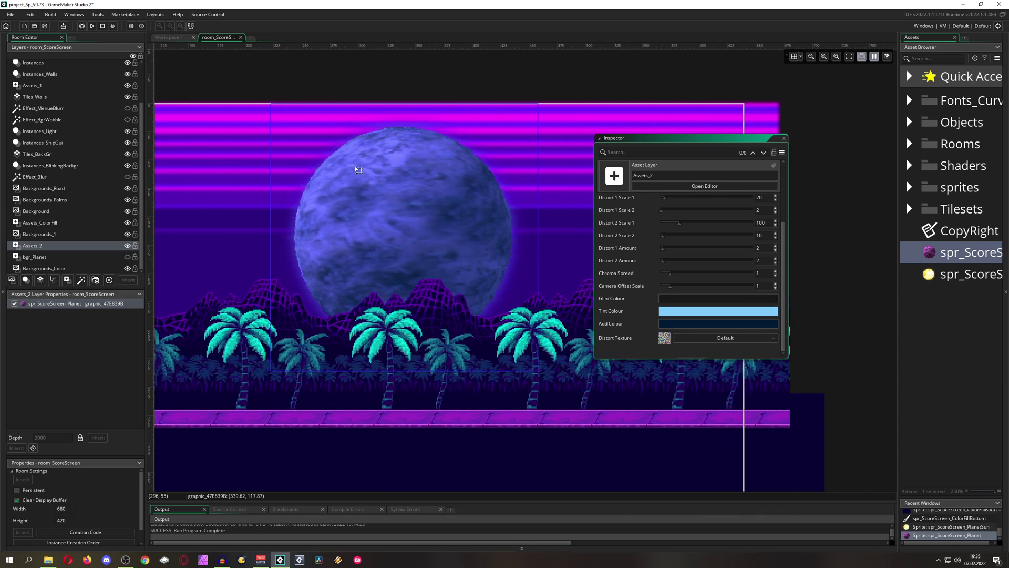
ctrl+scroll(359, 170, up, 2)
ctrl+scroll(390, 189, down, 2)
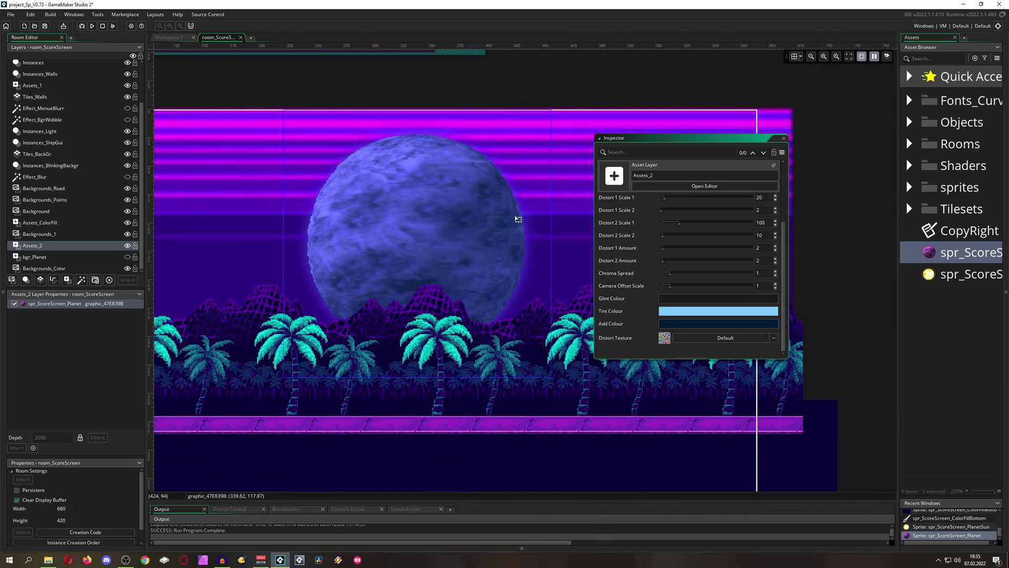
Set the filter's Tint Colour to magenta FF00FF after trying several swatches.
click(688, 310)
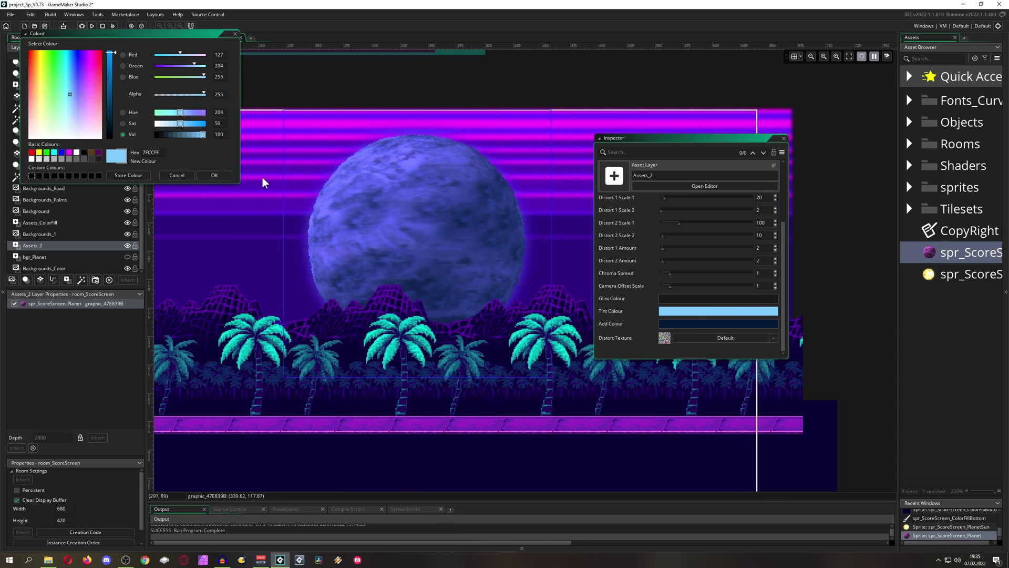
click(69, 153)
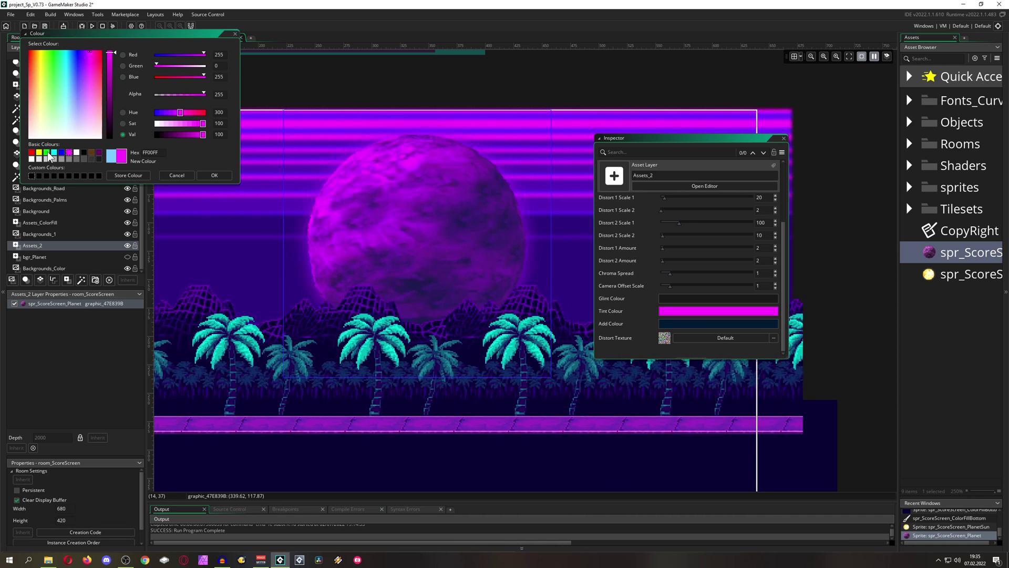
click(47, 152)
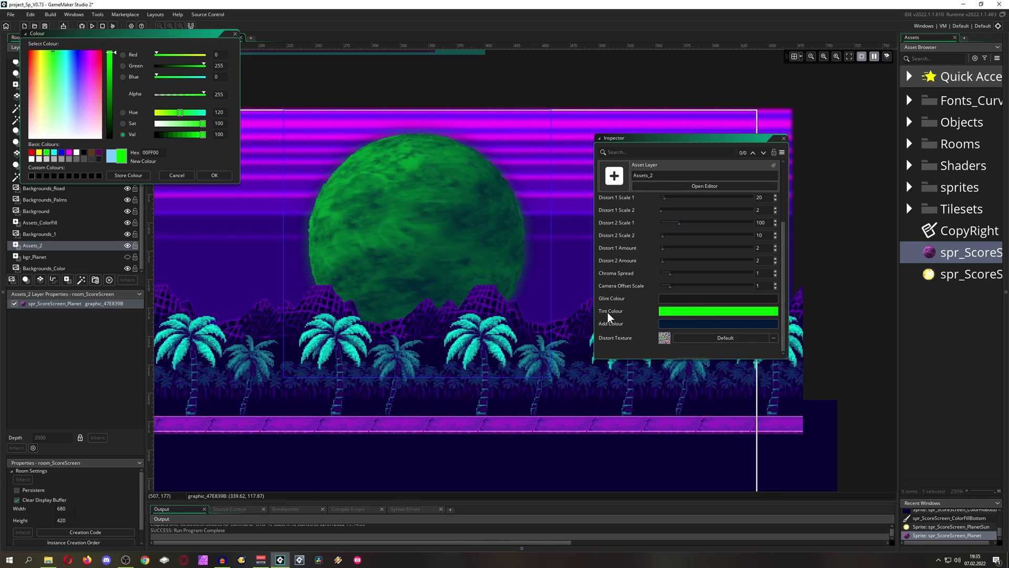
click(76, 152)
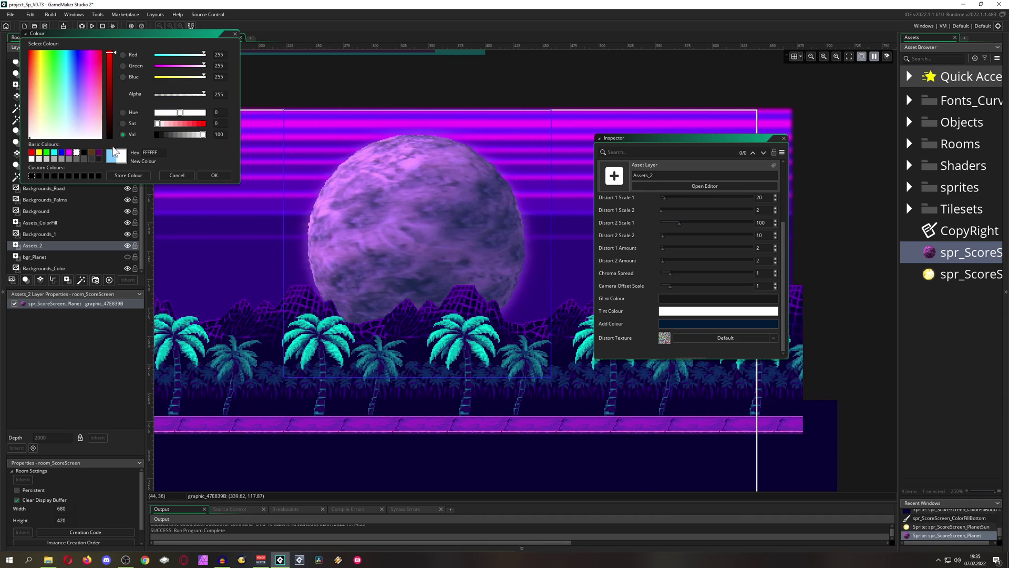
click(84, 151)
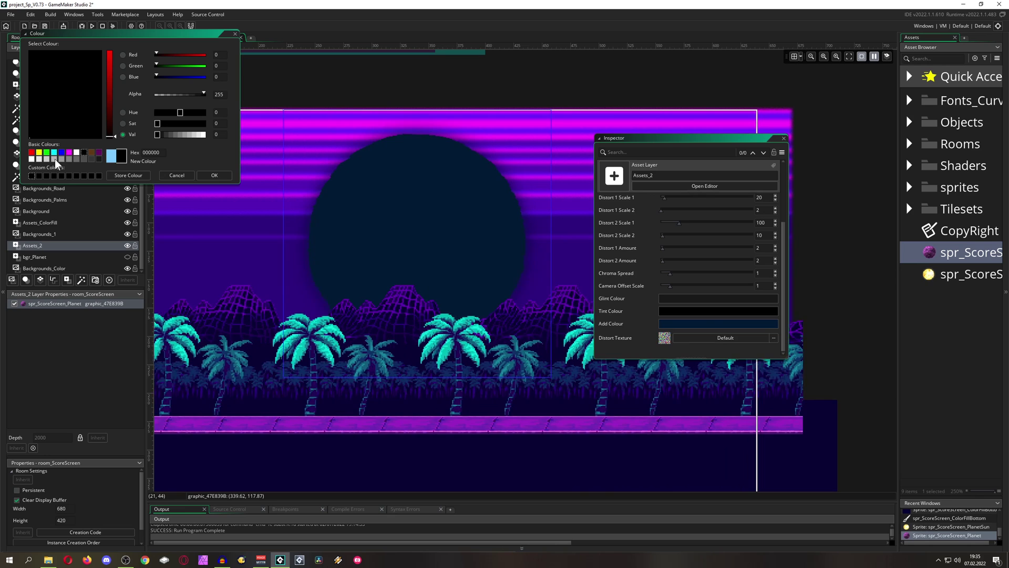
click(69, 152)
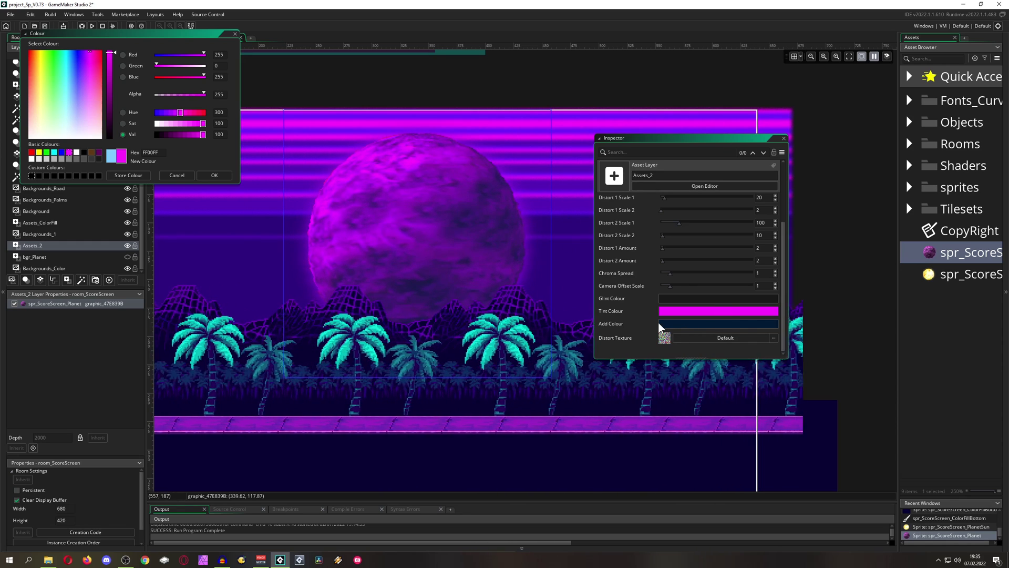
Set the filter's Add Colour to teal 007F7F and confirm.
click(696, 324)
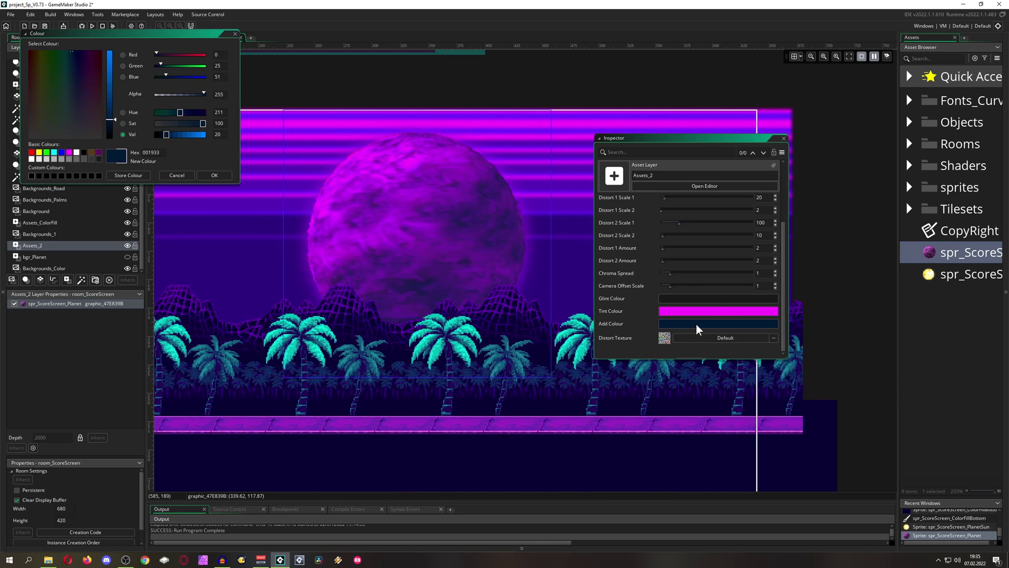
click(189, 134)
mouse_move(190, 134)
mouse_down()
mouse_move(206, 134)
mouse_move(150, 137)
mouse_move(168, 135)
mouse_up()
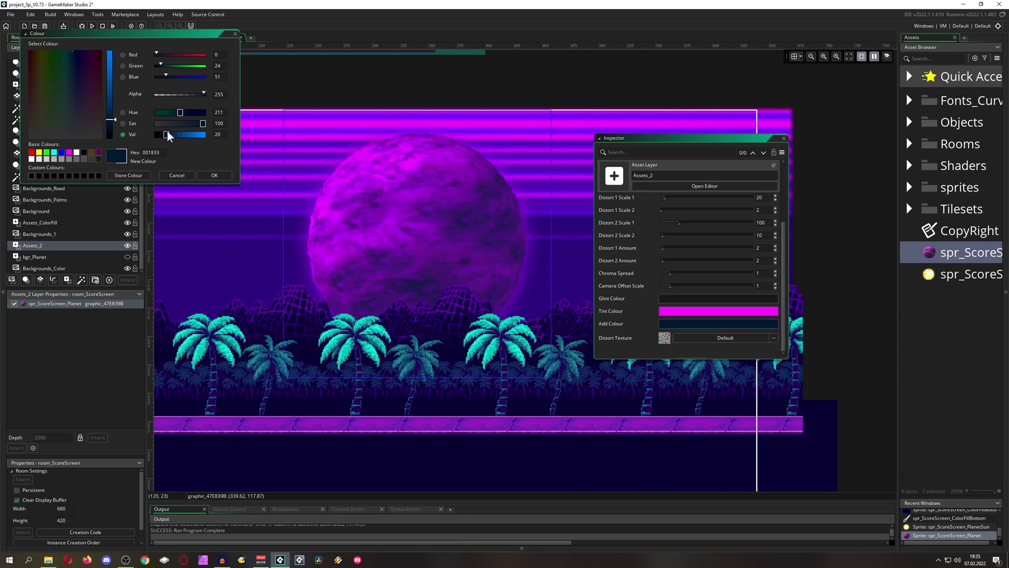
click(54, 153)
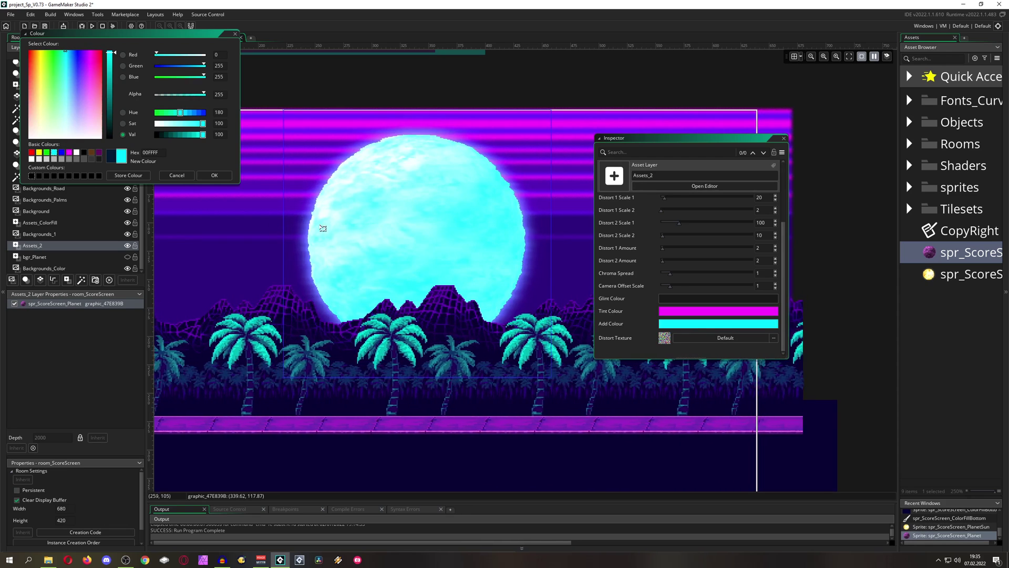
click(179, 134)
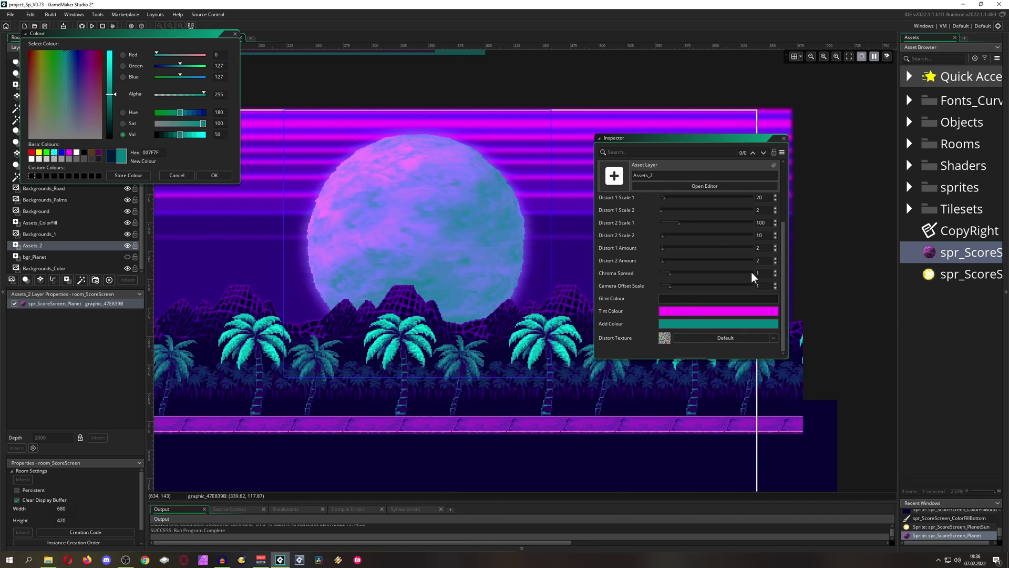
click(214, 174)
click(217, 176)
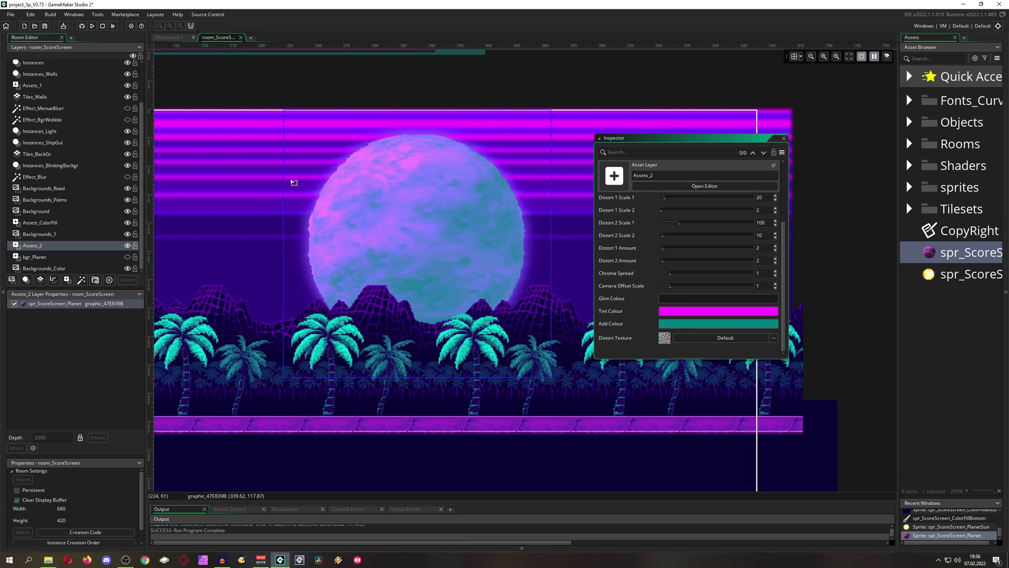
Delete the planet sprite and place spr_ScoreScreen_PlanetSun in the room.
click(783, 139)
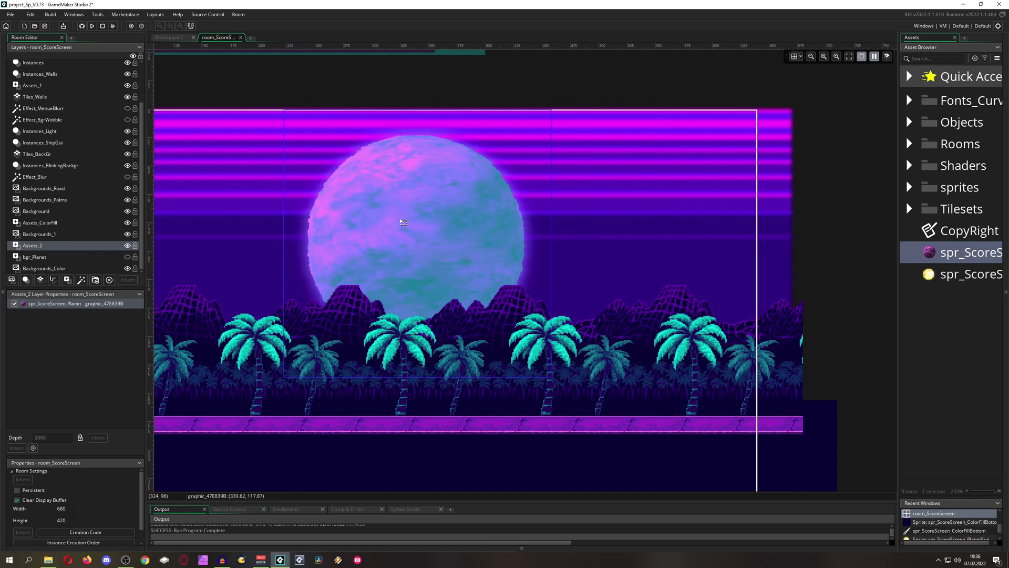
key(Delete)
drag(959, 275, 414, 244)
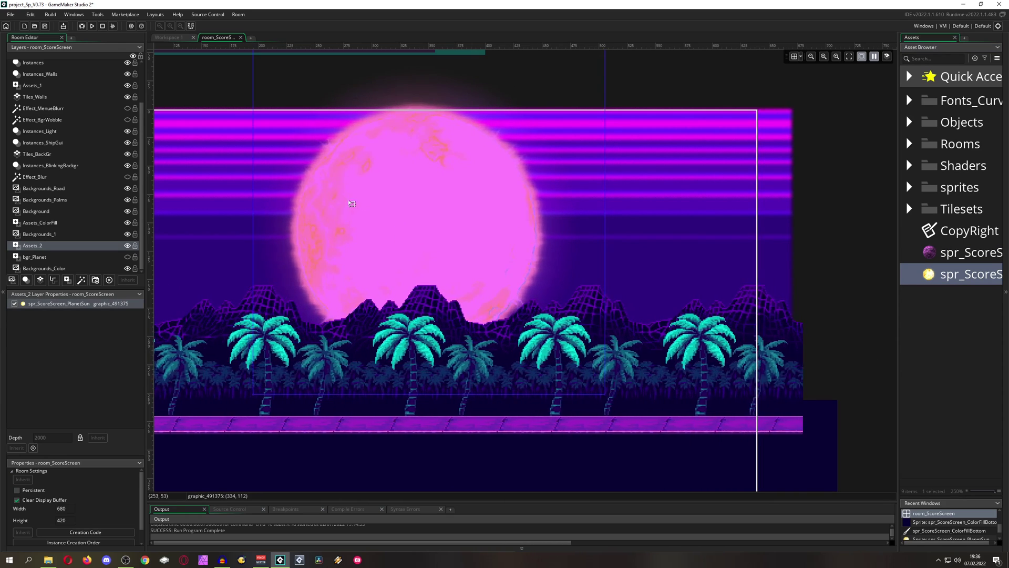
scroll(347, 184, down, 2)
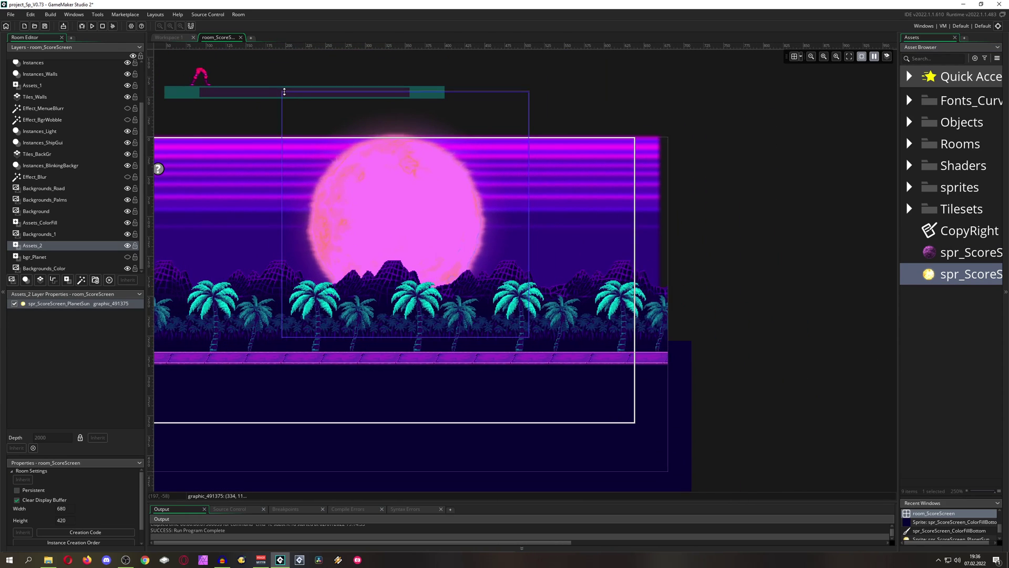
Shrink the sun sprite and move it up-left above the palms.
drag(283, 92, 315, 136)
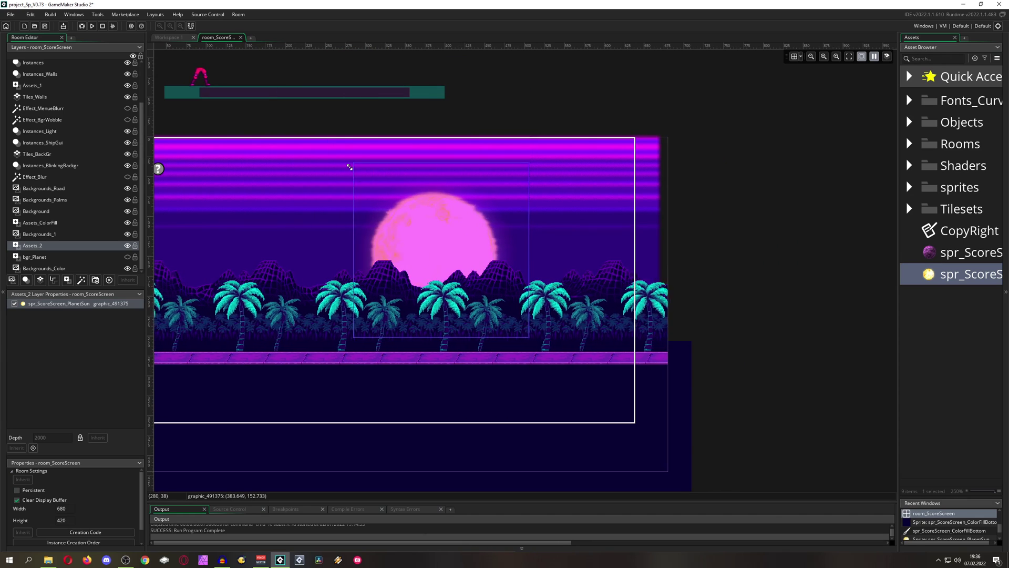
drag(457, 238, 379, 187)
scroll(308, 199, up, 3)
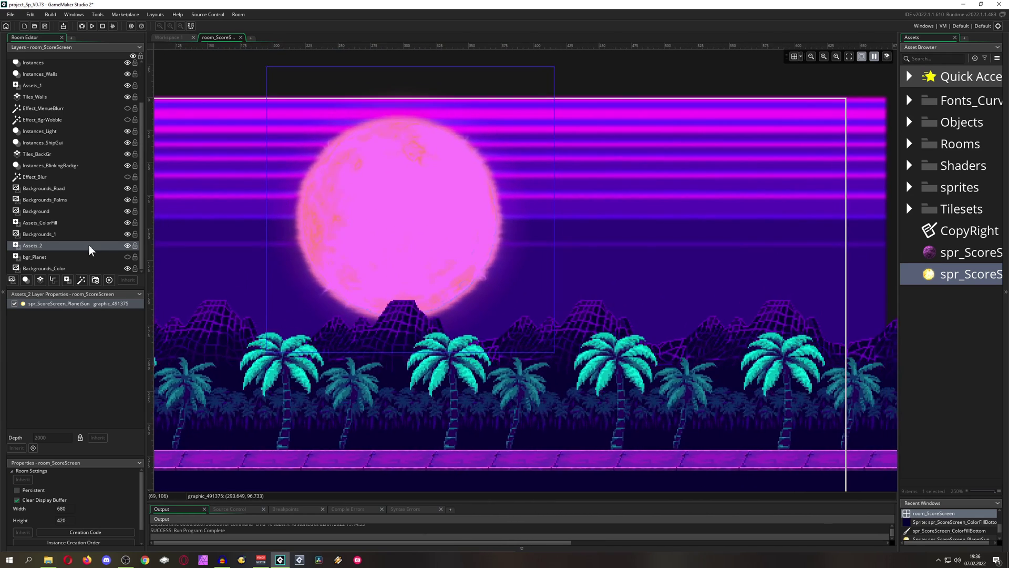
click(75, 14)
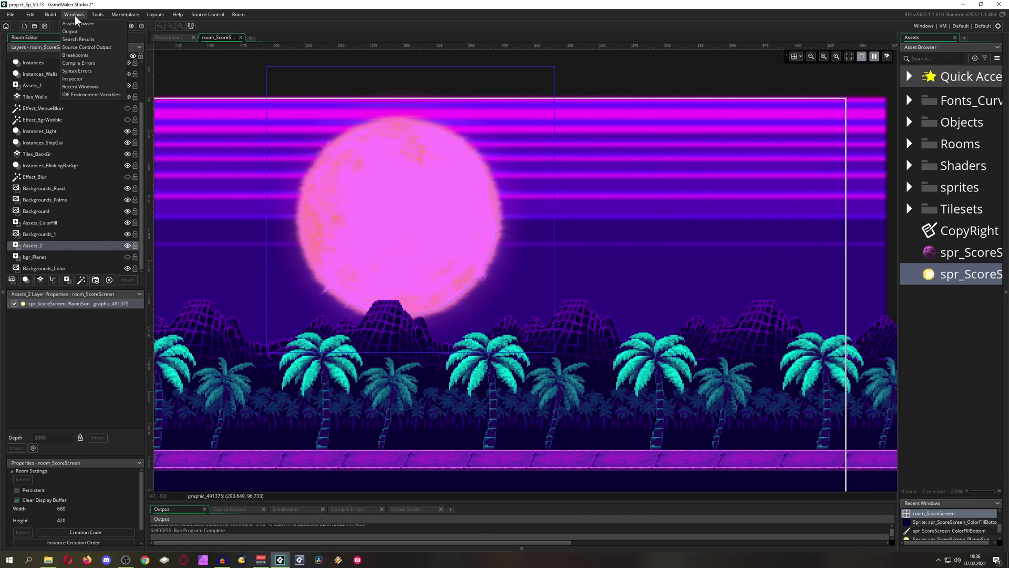
Float and enlarge the Inspector, showing Assets_2's Underwater filter with magenta tint and teal add colour.
click(89, 78)
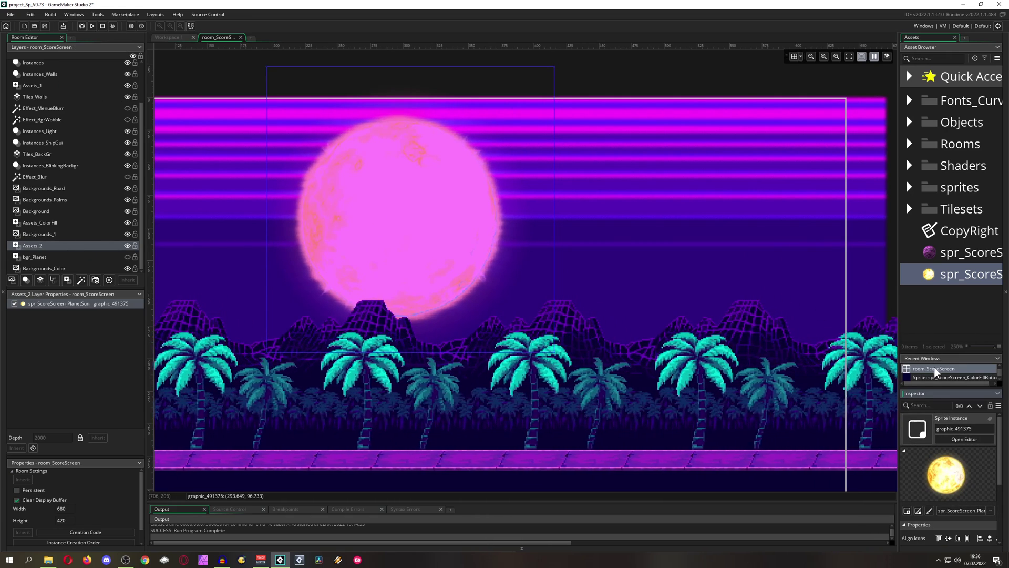
drag(920, 395, 589, 179)
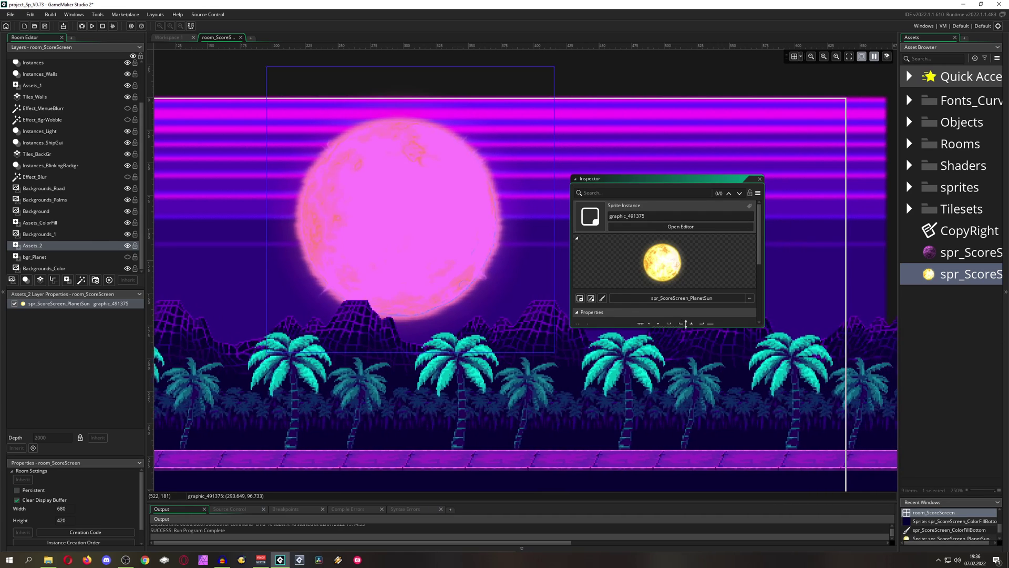
drag(685, 324, 685, 433)
scroll(675, 374, down, 1)
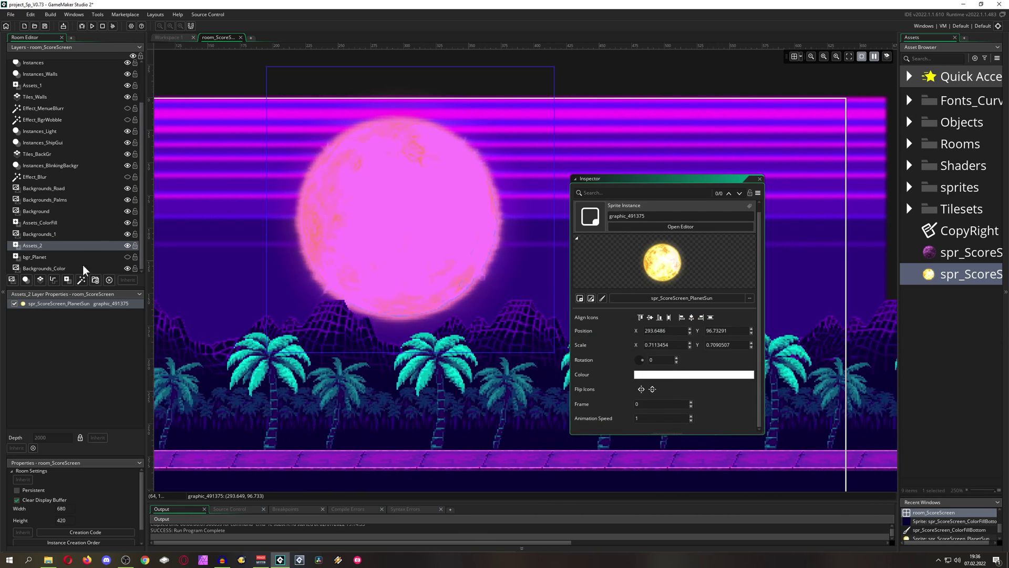
click(33, 245)
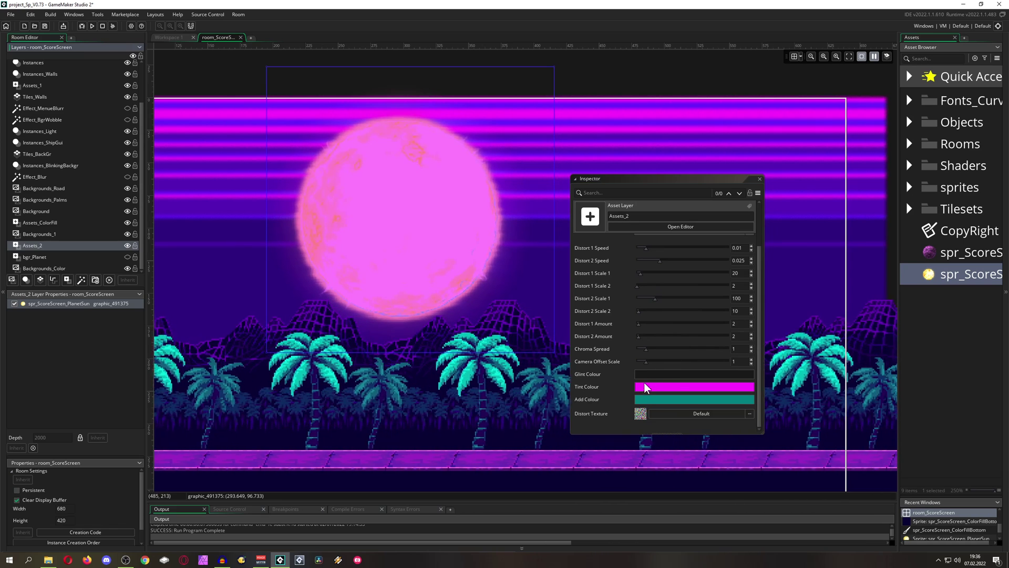
Desaturate the tint to white and set the additive colour to mid grey 7C7C7C.
click(645, 387)
click(156, 123)
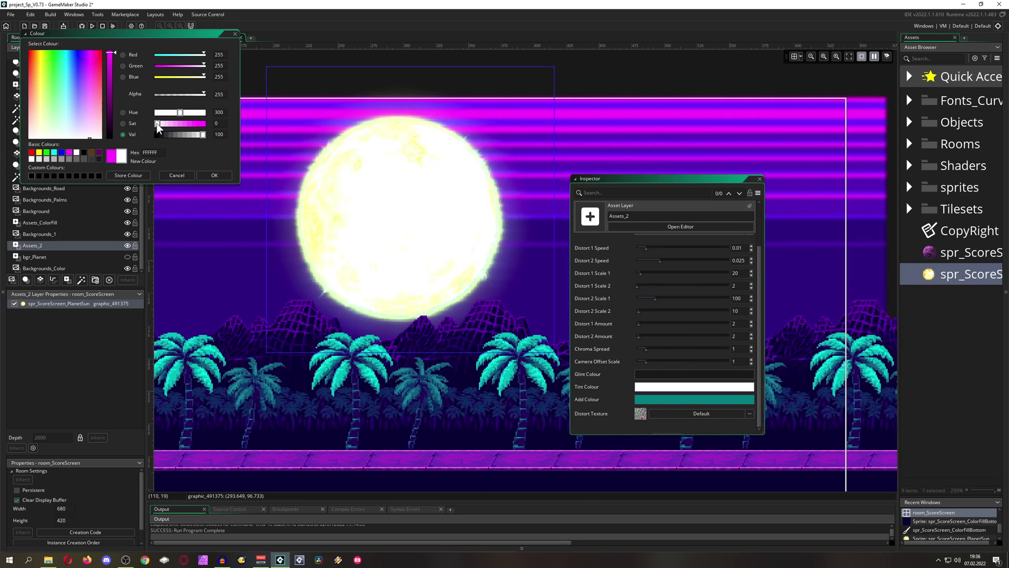
click(657, 398)
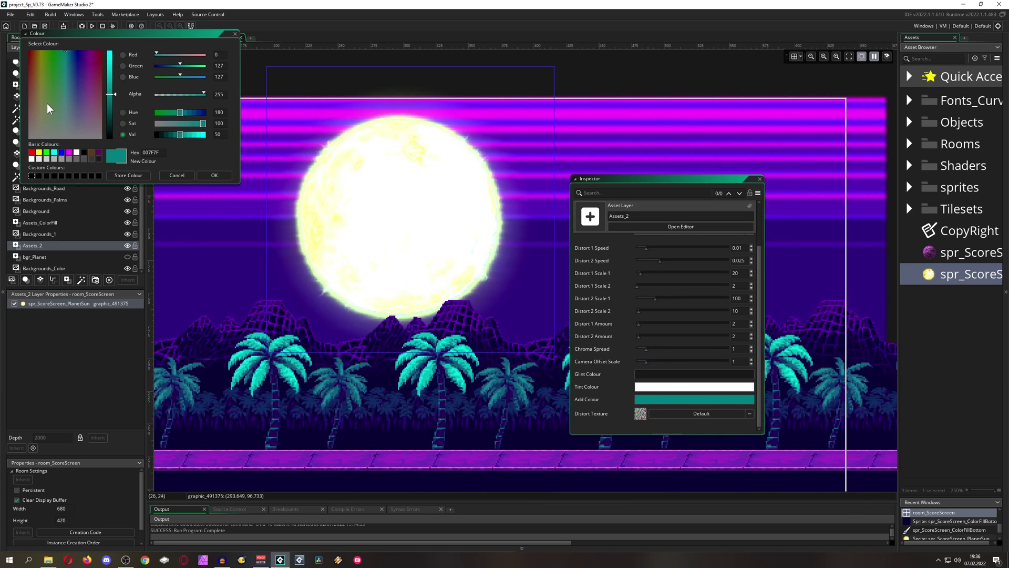
mouse_move(46, 103)
mouse_down()
mouse_move(38, 110)
mouse_move(56, 103)
mouse_move(57, 77)
mouse_move(48, 98)
mouse_up()
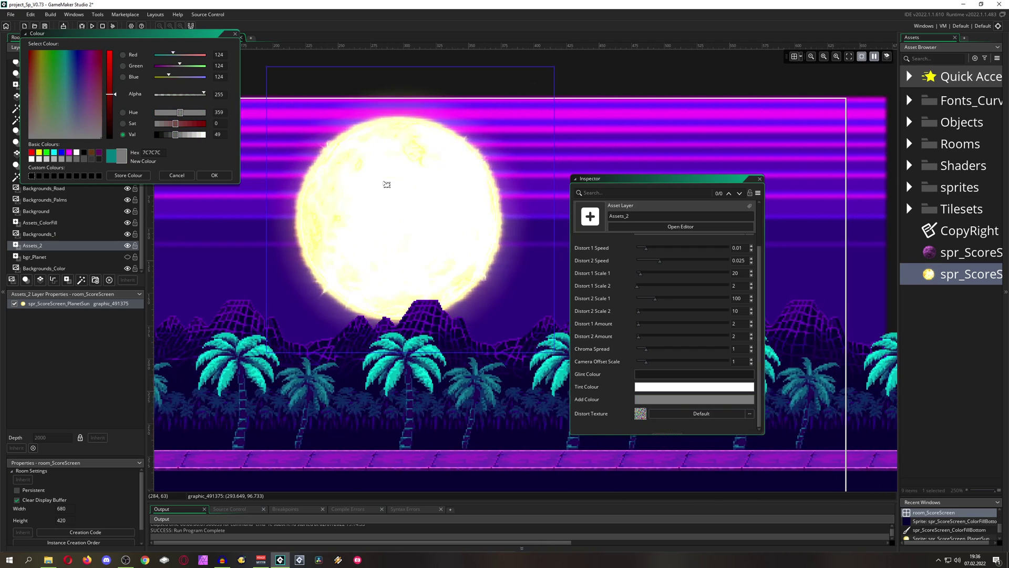
ctrl+scroll(387, 185, up, 2)
ctrl+scroll(401, 191, down, 3)
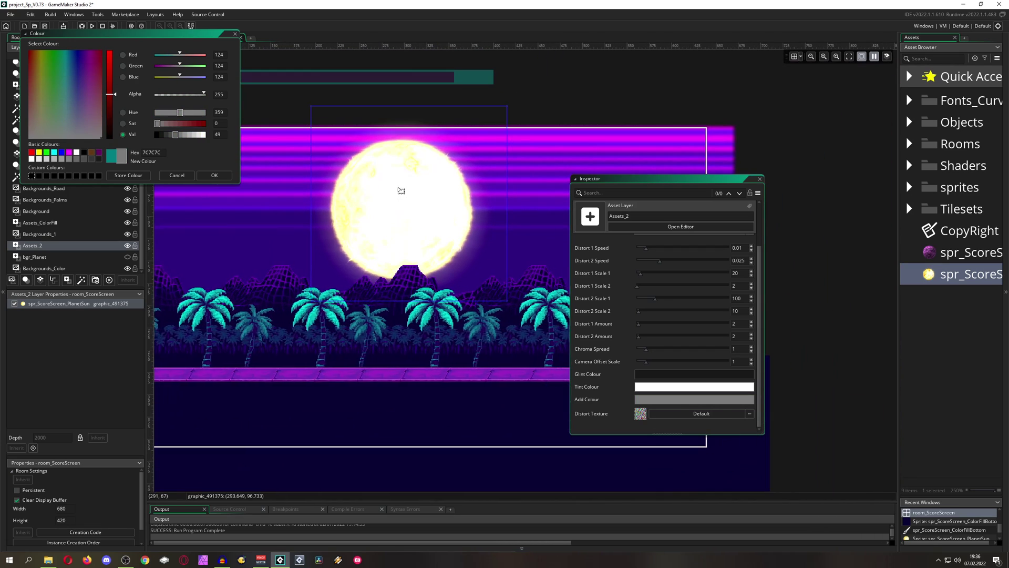
Shift the filter's tint colour to red FF3126.
drag(675, 180, 748, 178)
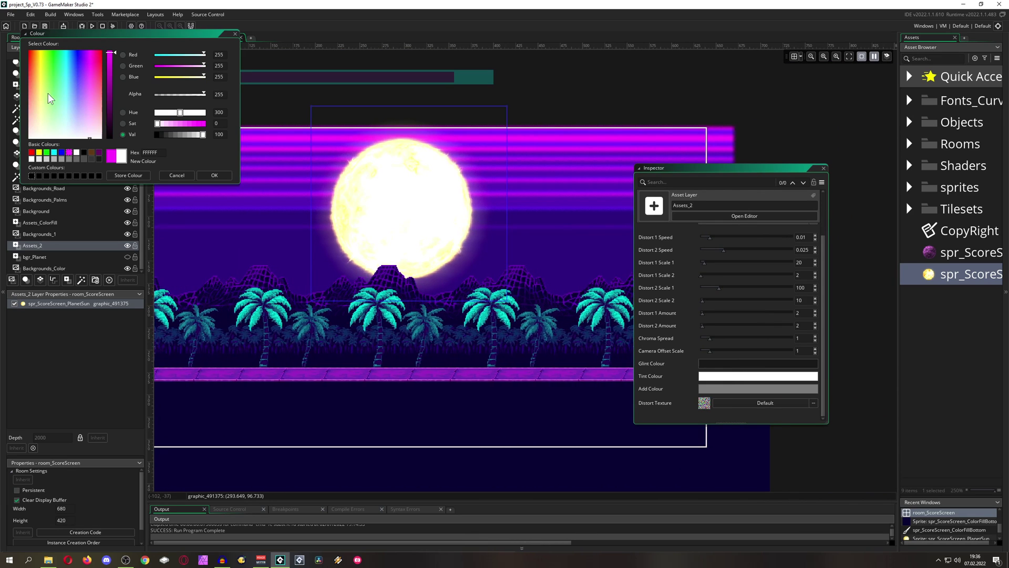
mouse_move(48, 93)
mouse_down()
mouse_move(46, 84)
mouse_move(58, 105)
mouse_move(28, 86)
mouse_up()
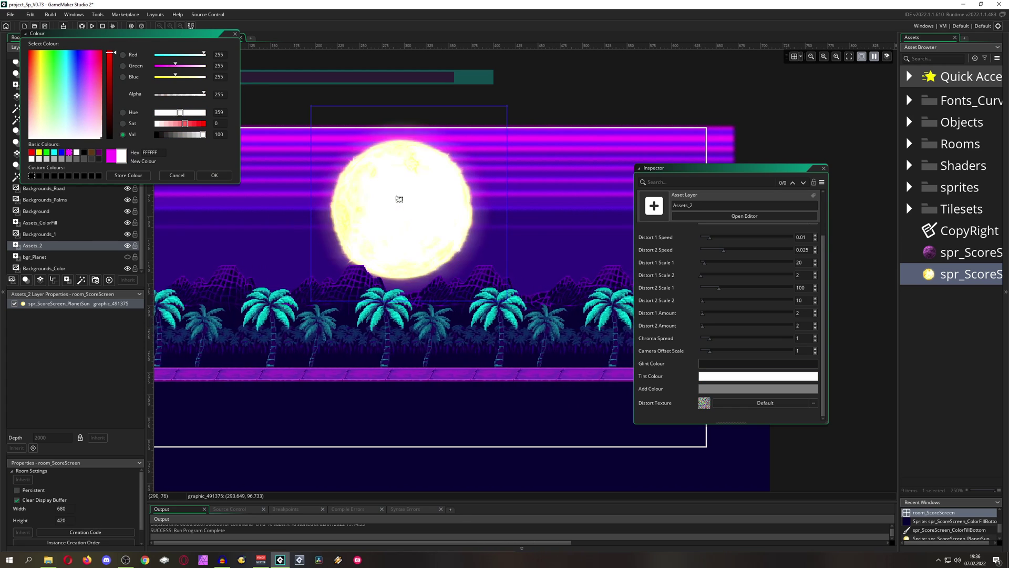
scroll(399, 199, up, 2)
scroll(325, 203, down, 2)
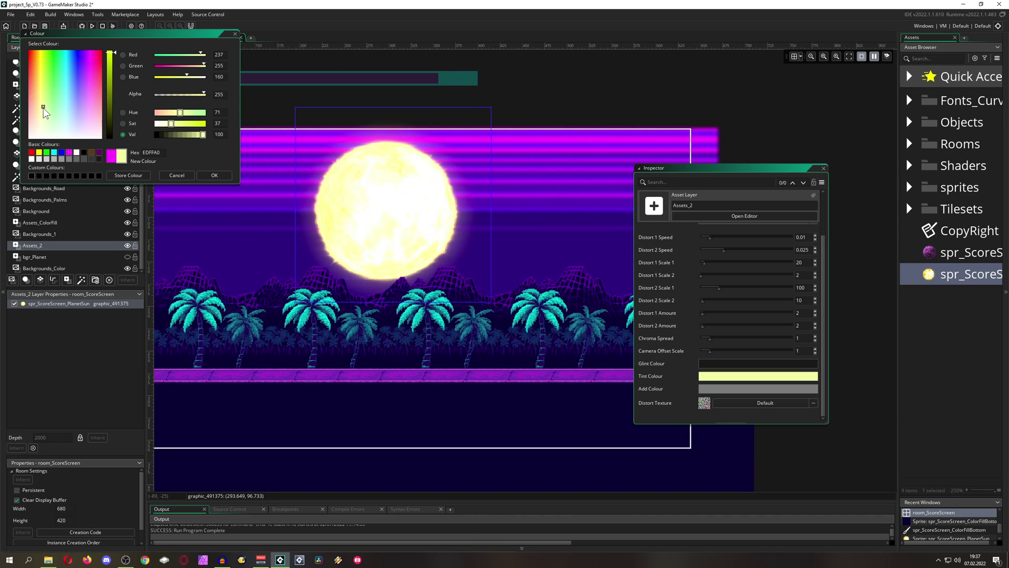
mouse_move(46, 109)
mouse_down()
mouse_move(30, 64)
mouse_move(36, 71)
mouse_up()
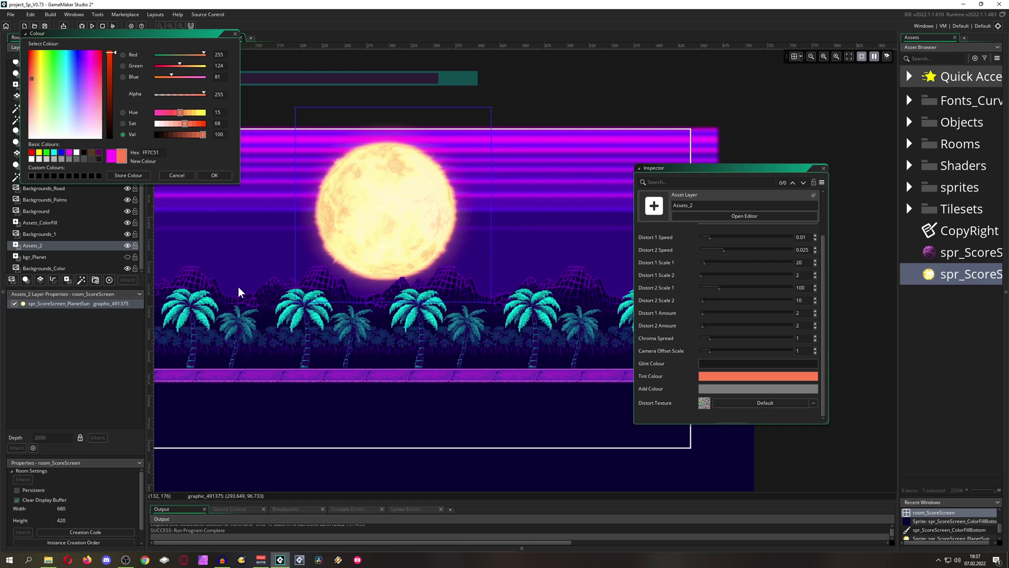
Settle the Underwater tint on orange FF7C51 in the Colour dialog.
scroll(235, 289, up, 2)
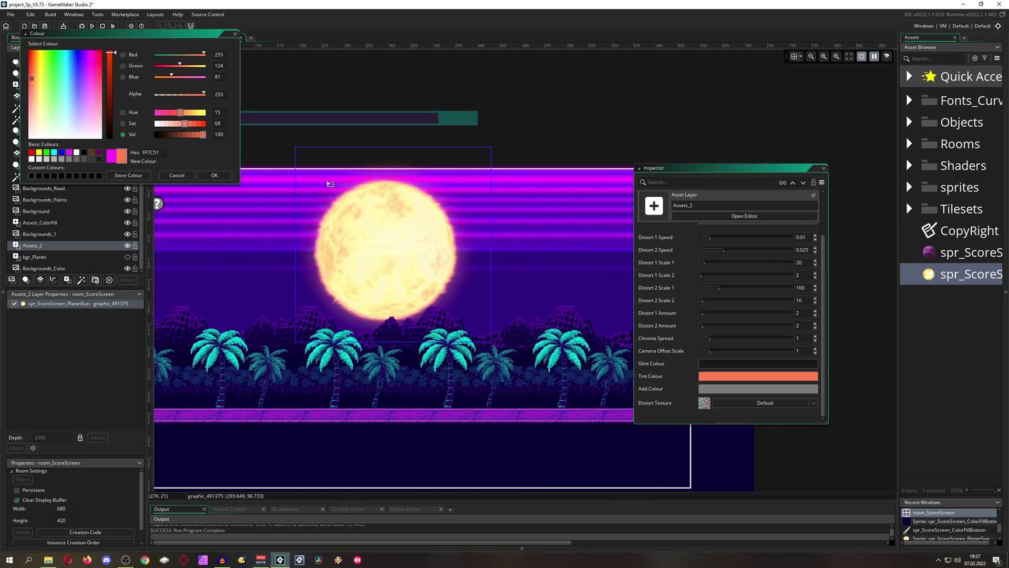